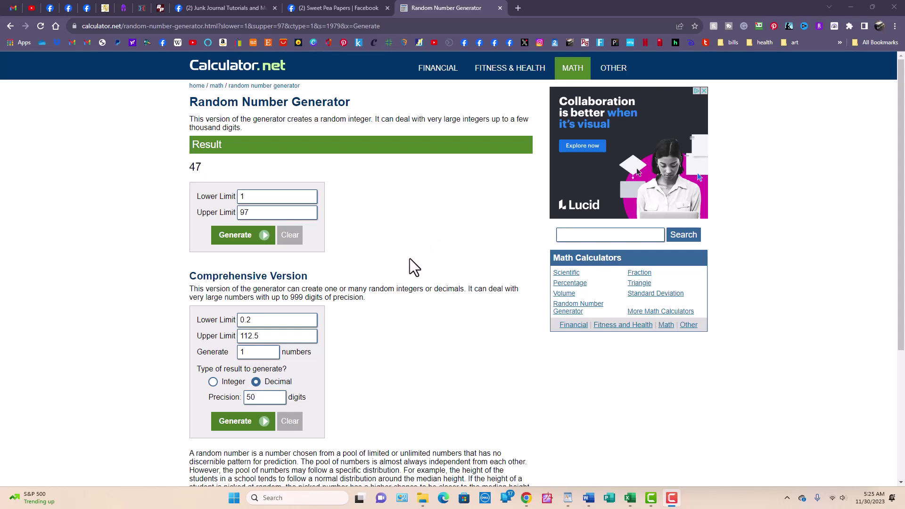
Step: Replace the upper limit 97 with 107, keeping the lower limit at 1
mouse_move(277, 211)
click(265, 213)
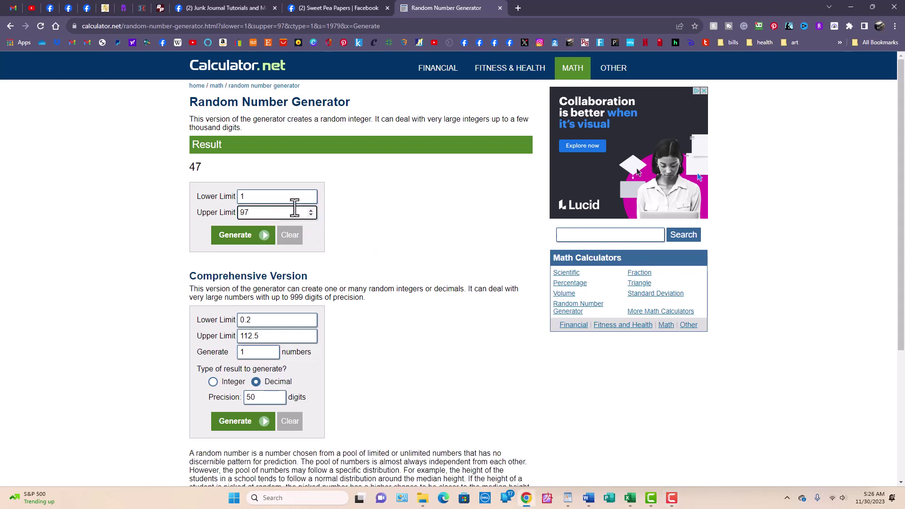
key(BackSpace)
key(BackSpace)
text(107)
Step: Generate the first winner from 1–107, getting 90
click(224, 234)
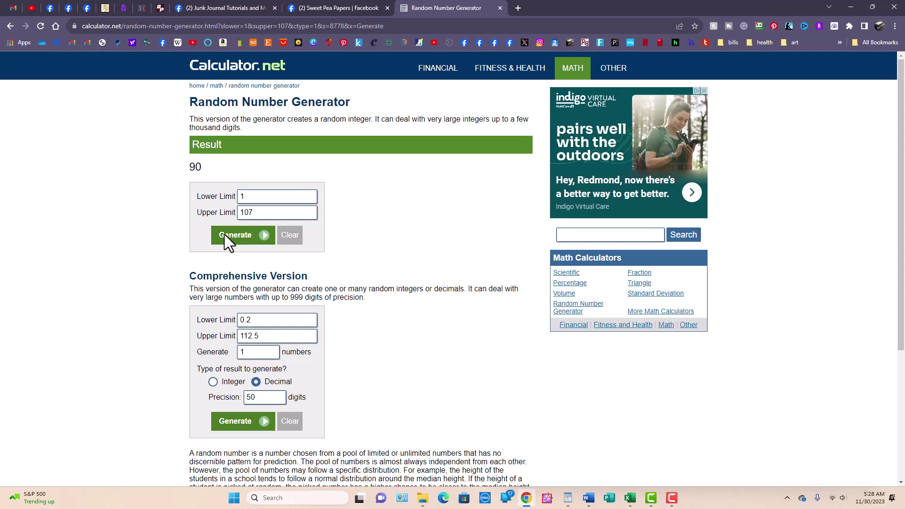
Step: Generate again to draw the second winner, 17
click(224, 234)
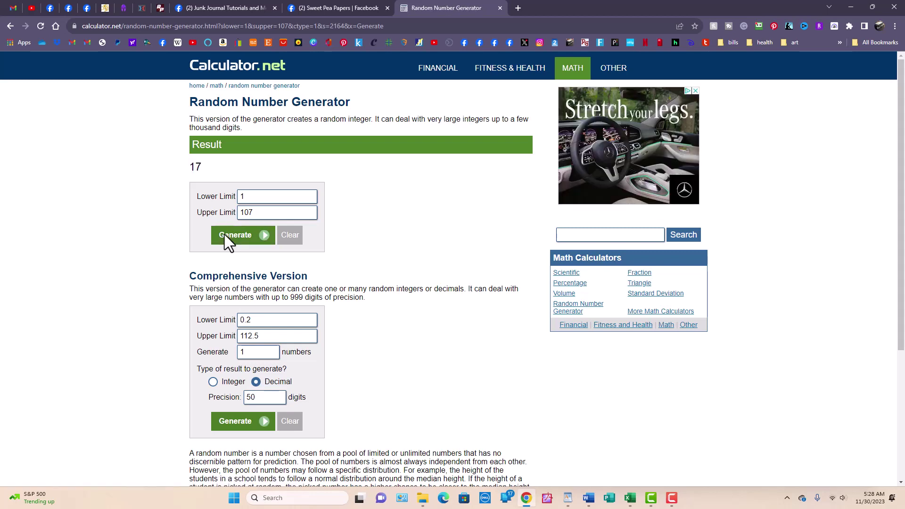
click(224, 235)
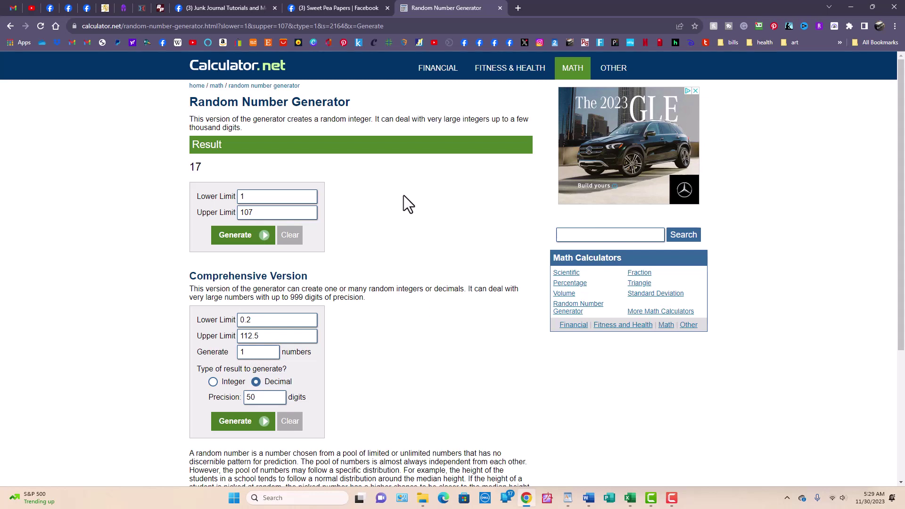
Step: Generate once more to draw the third winner, 50
click(232, 231)
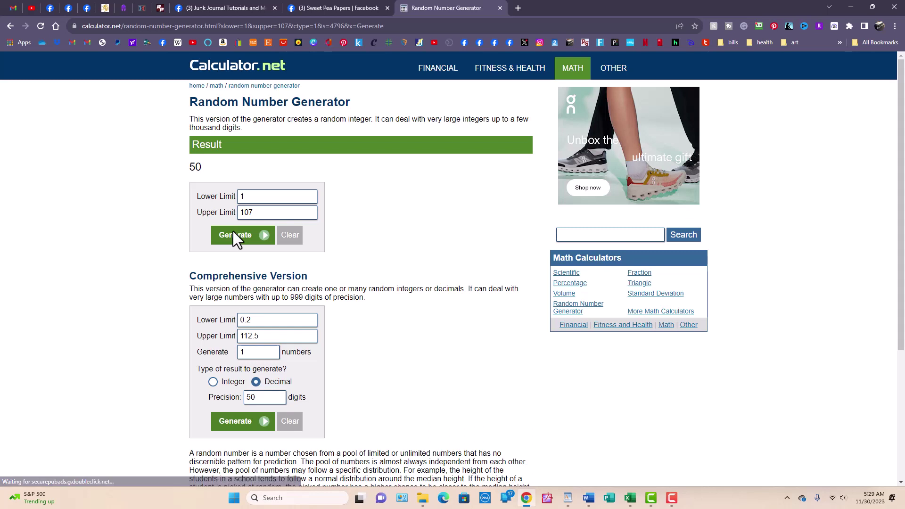